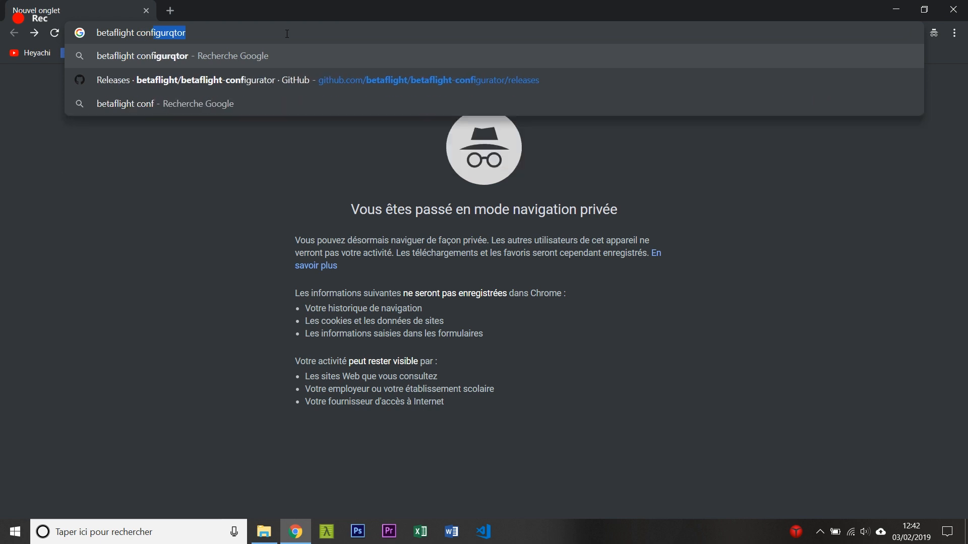
Step: Search for betaflight configurator and download betaflight-configurator-installer_10.4.0_win32.exe from its GitHub releases page
text(or)
key(Return)
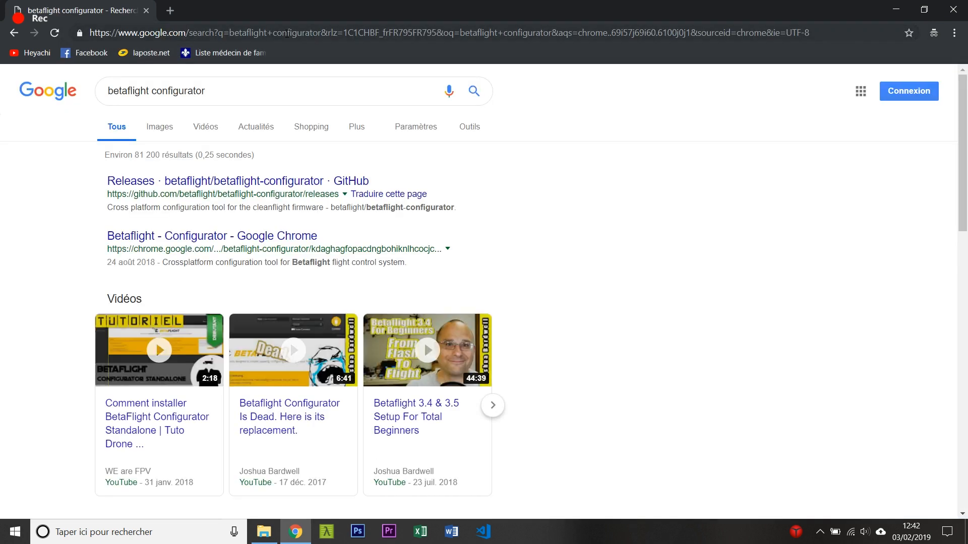
click(241, 187)
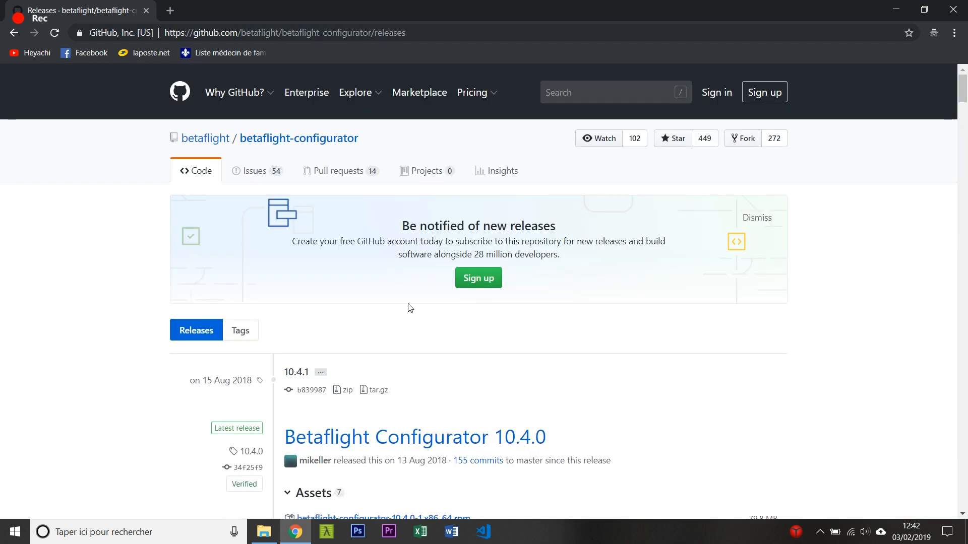
scroll(409, 307, down, 4)
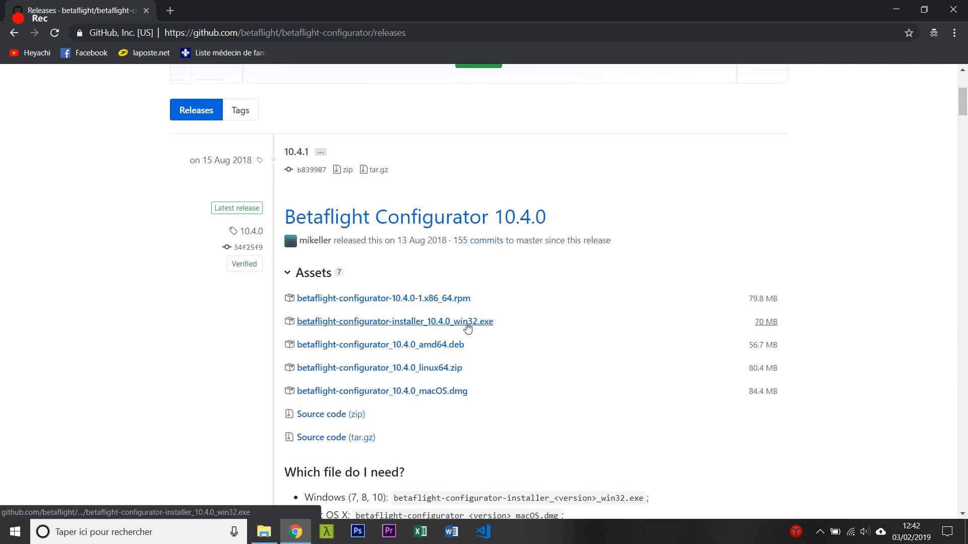
click(473, 326)
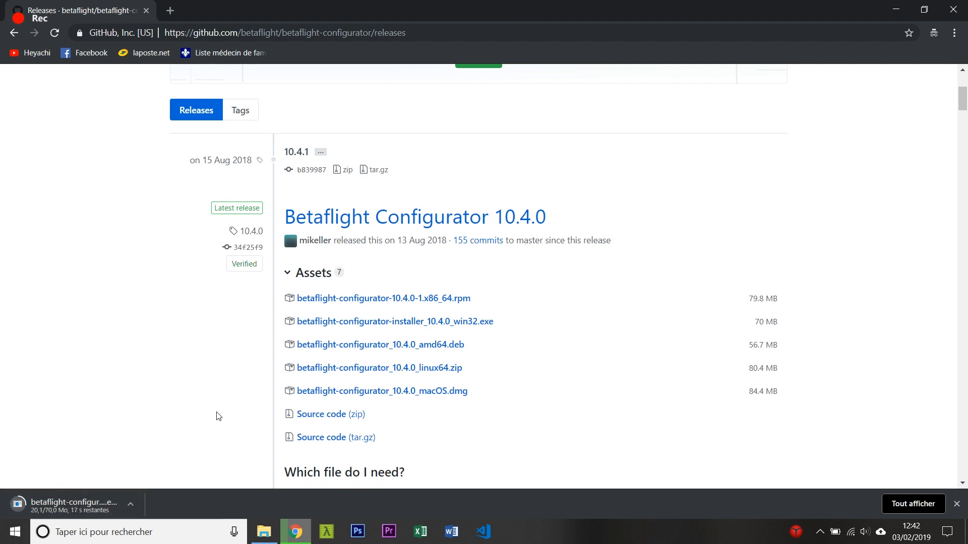
Step: Switch to File Explorer and run betaflight-configurator-installer_10.4.0_win32.exe from the Téléchargements folder
mouse_move(268, 530)
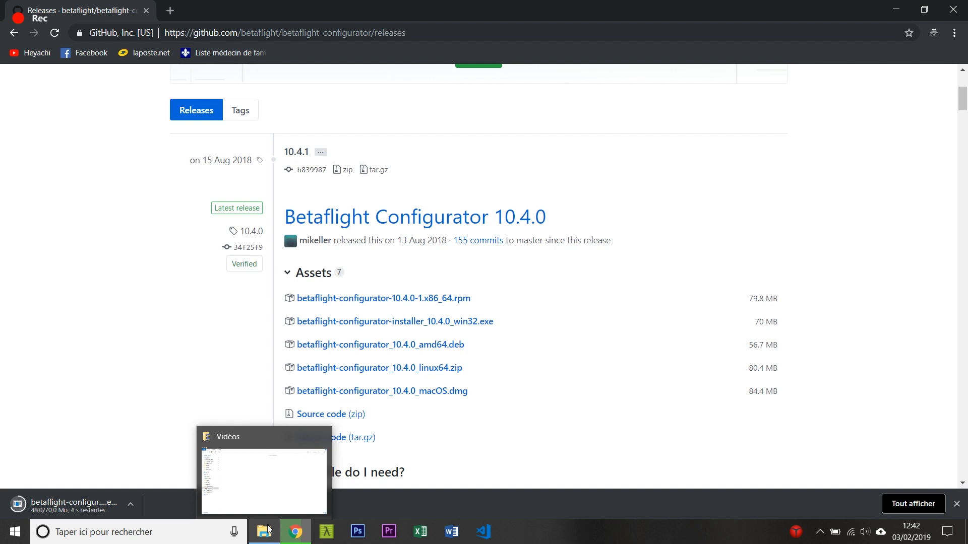
click(268, 530)
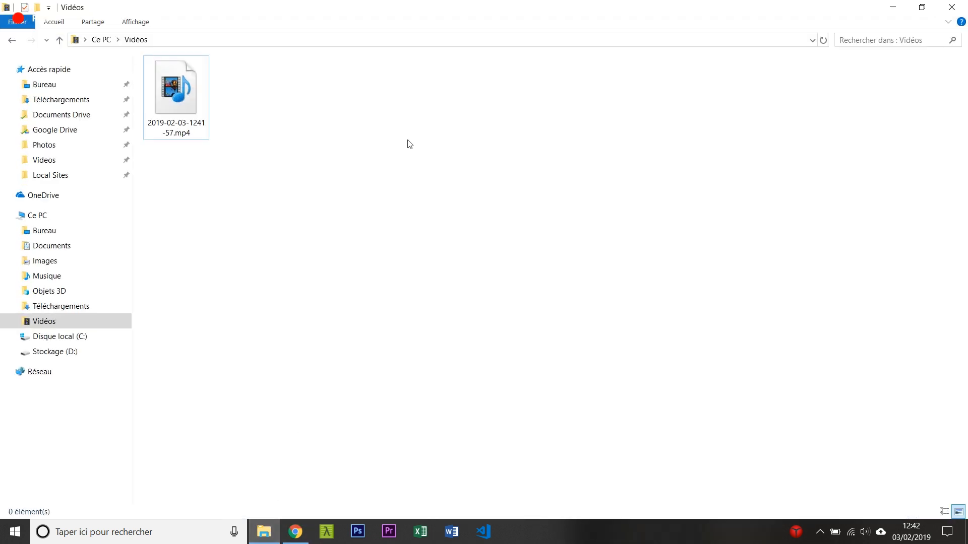
click(78, 99)
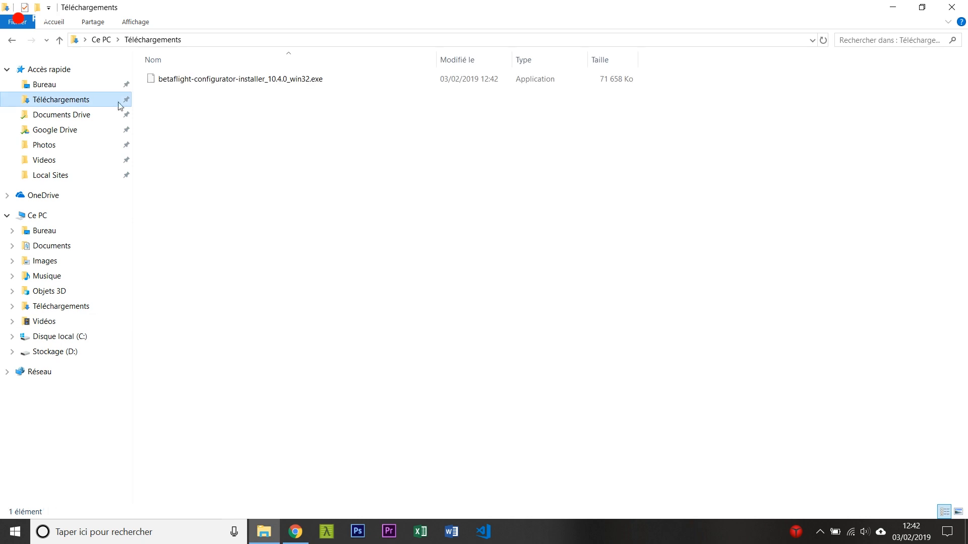
right_click(183, 80)
click(254, 105)
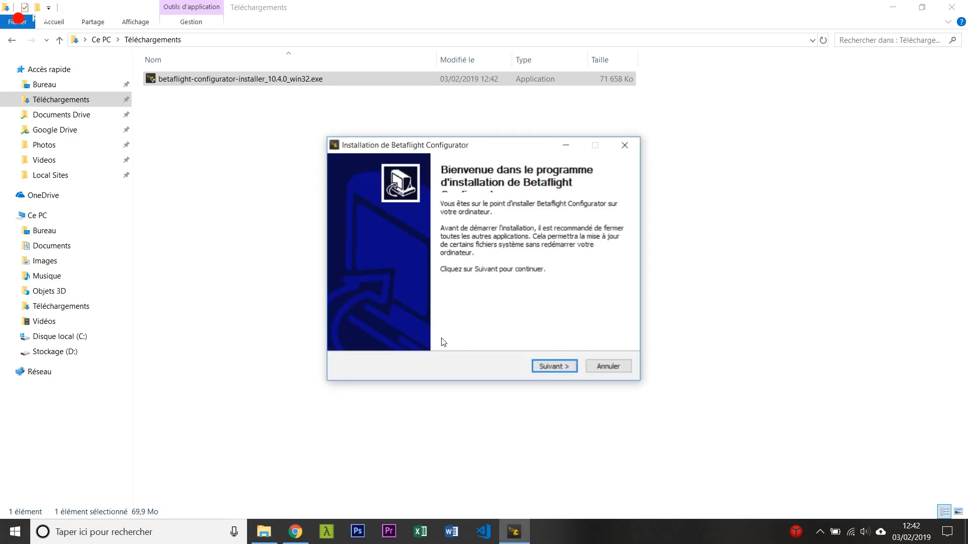
Step: Install Betaflight Configurator in the default folder and finish setup with the option to launch it enabled
click(543, 368)
click(543, 368)
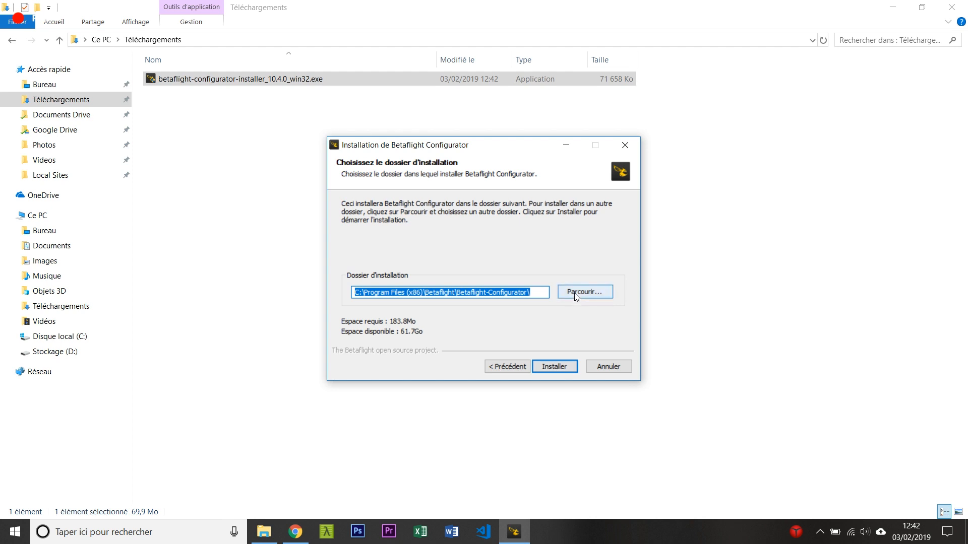
click(555, 367)
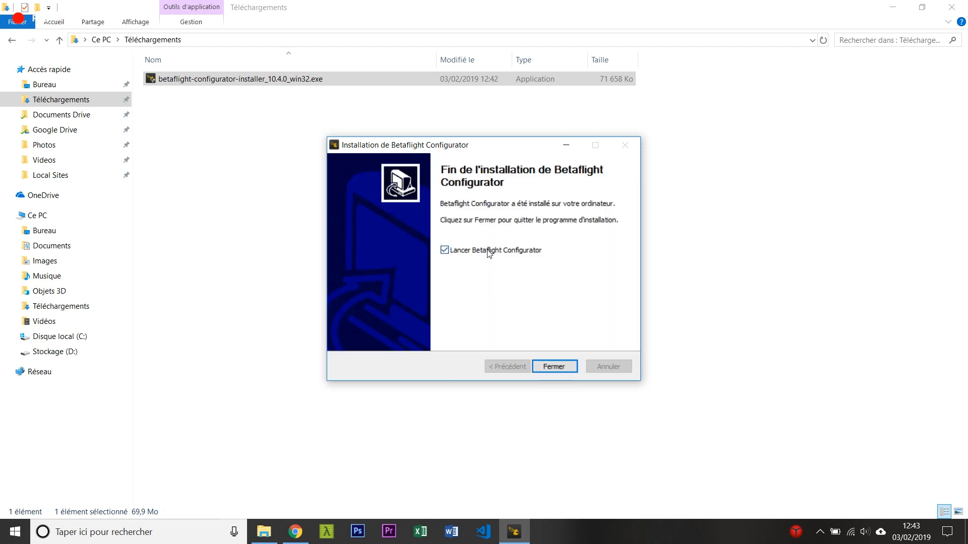
click(550, 367)
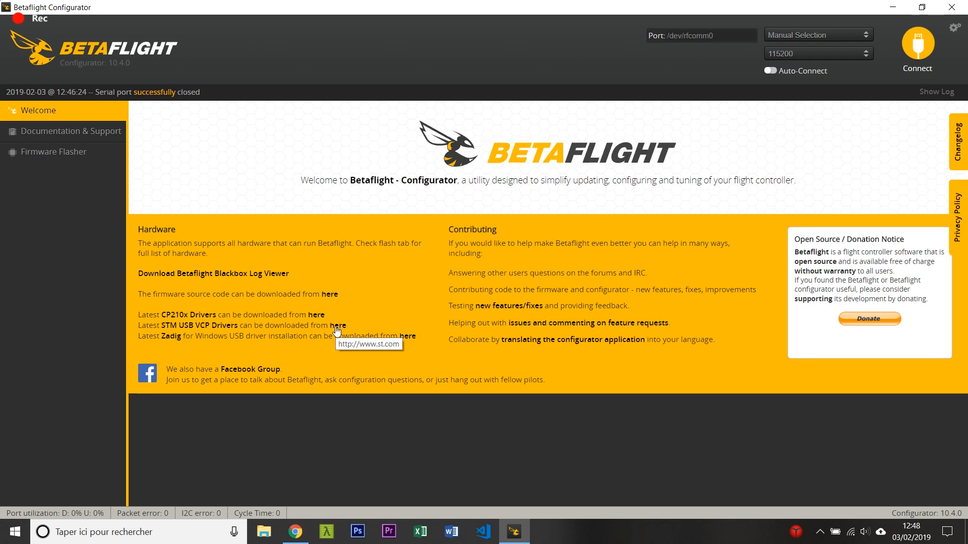
Step: Switch to Chrome and download the Windows 10 Universal VCP driver from the Silicon Labs CP210x page
click(296, 537)
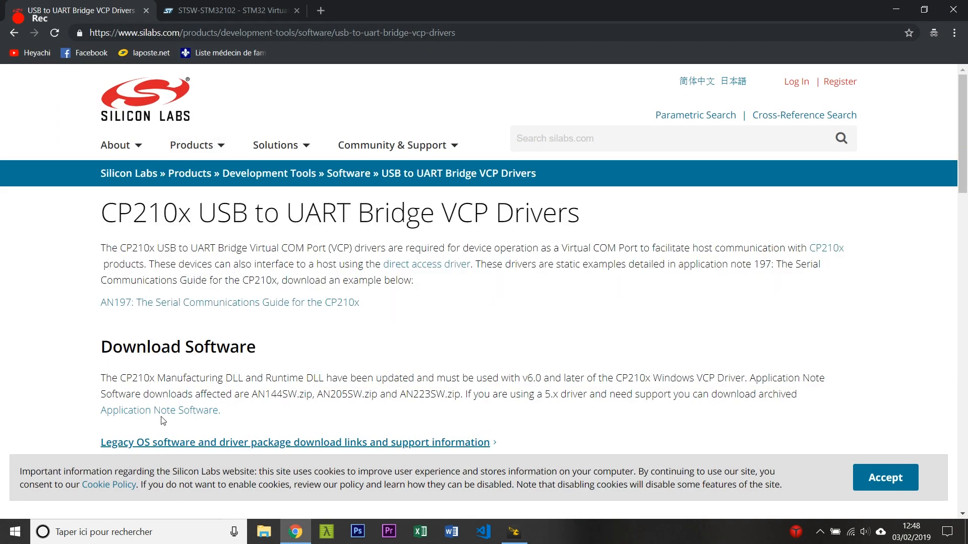
drag(101, 214, 190, 224)
click(192, 224)
scroll(250, 240, down, 3)
scroll(250, 240, down, 2)
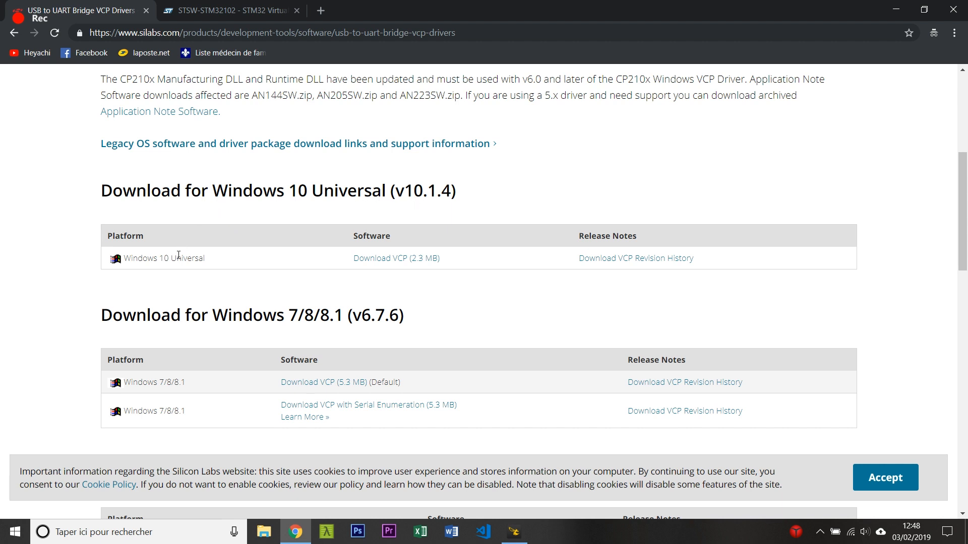
click(375, 261)
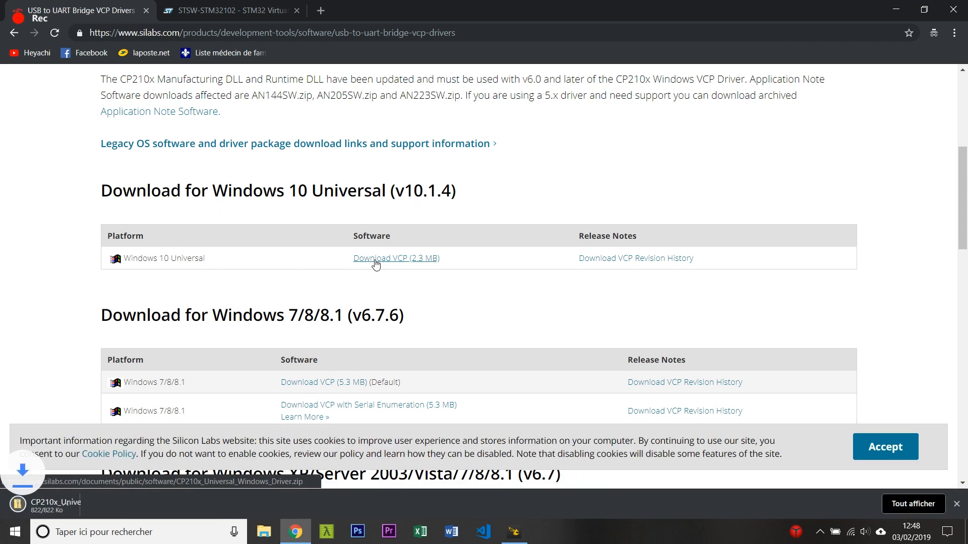
Step: Open the STSW-STM32102 STM32 Virtual COM Port Driver page and accept its cookies
click(230, 12)
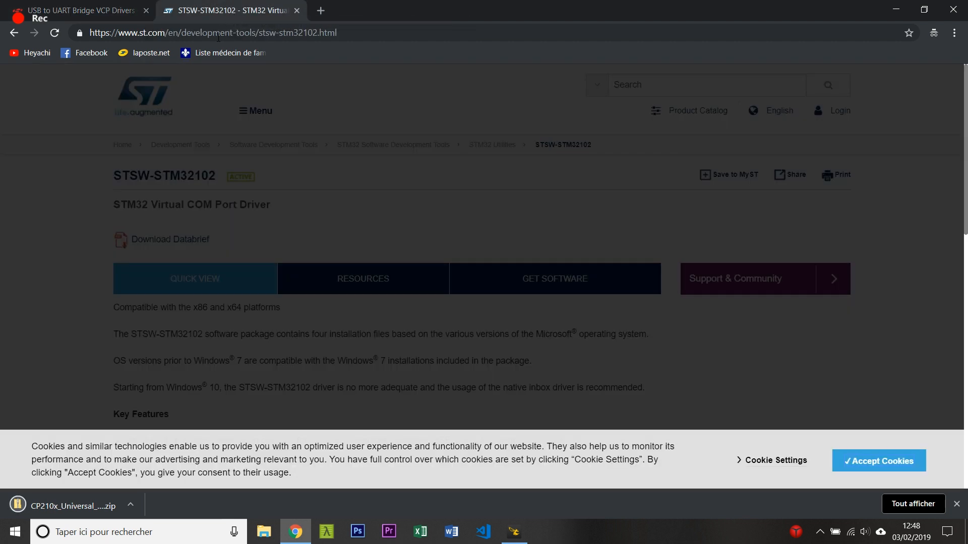
click(868, 469)
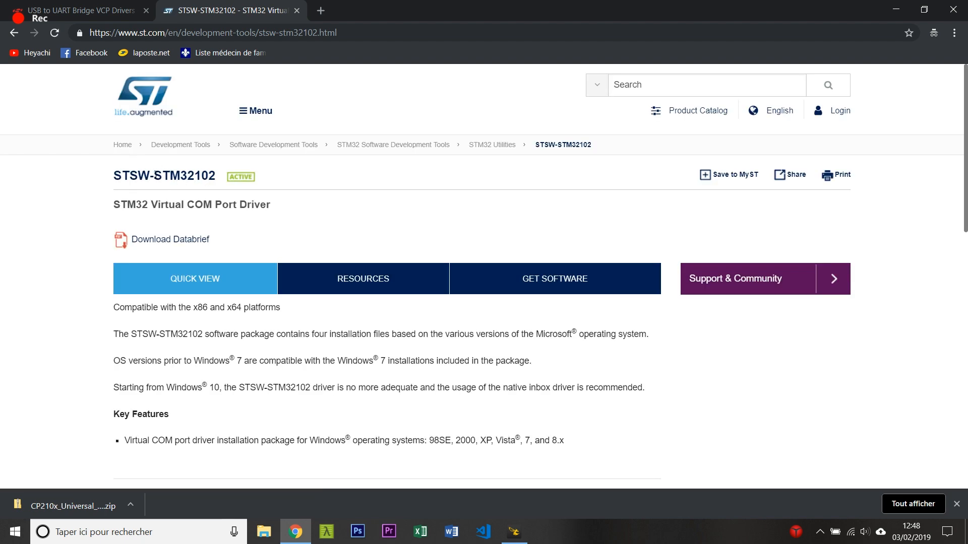
drag(154, 174, 200, 175)
click(305, 225)
Step: Request the STSW-STM32102 software download, accept its license agreement and go through the contact details form
scroll(306, 224, down, 3)
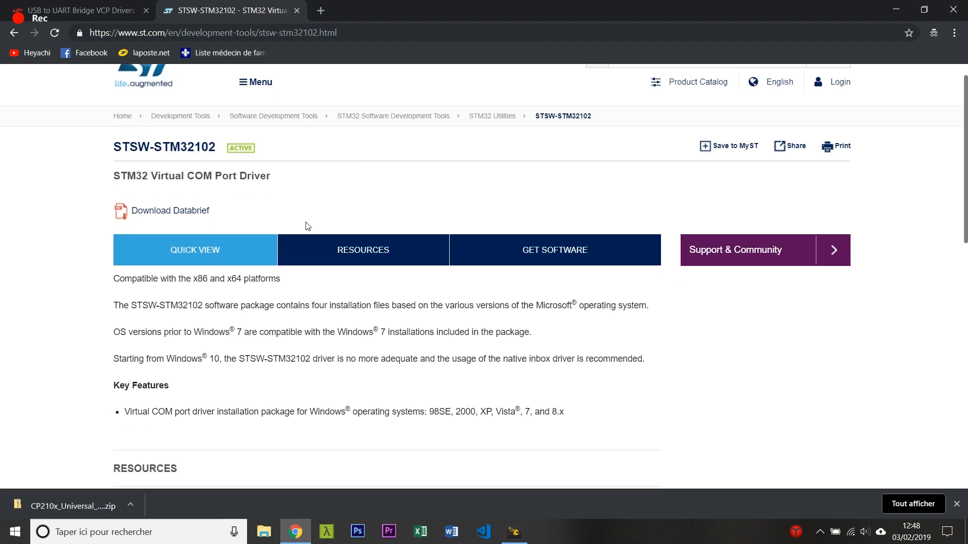
scroll(266, 211, down, 6)
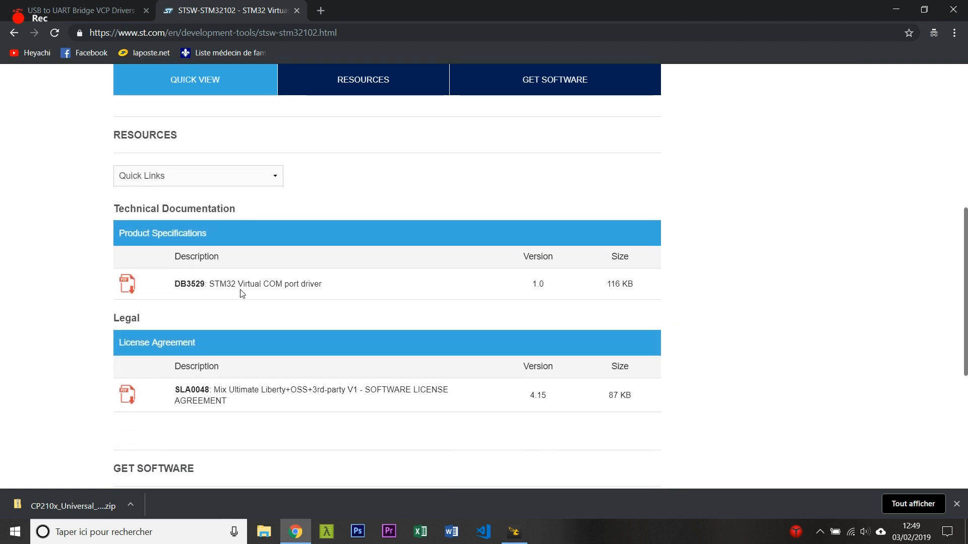
scroll(169, 288, down, 4)
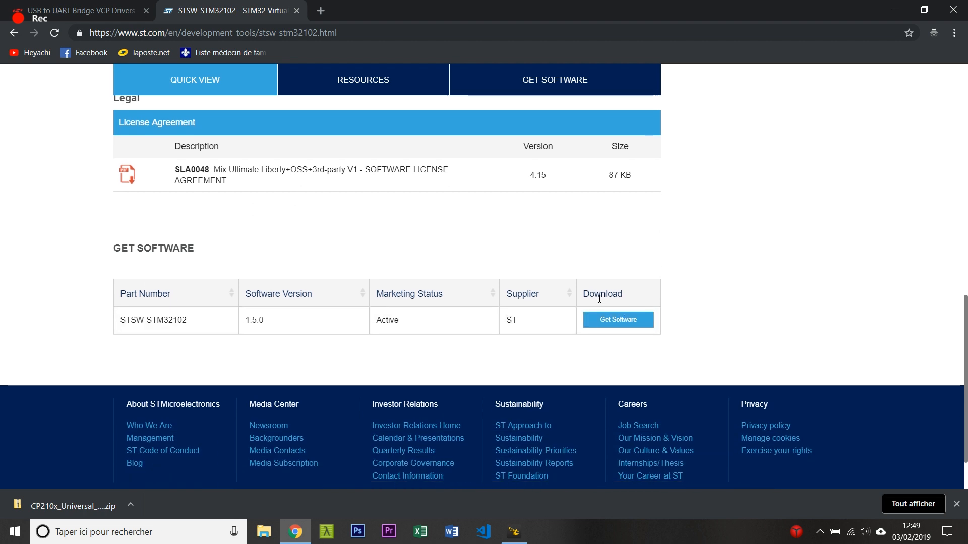
click(608, 322)
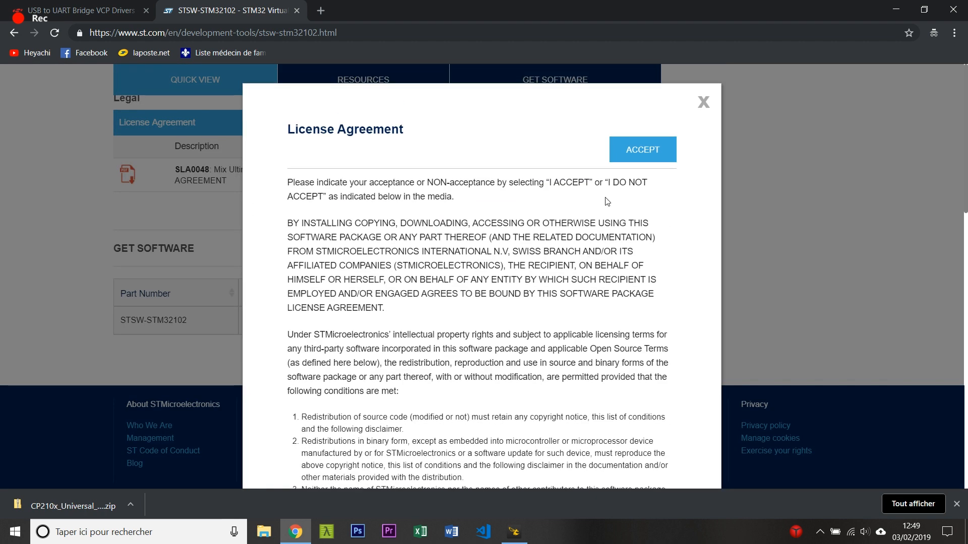
click(629, 154)
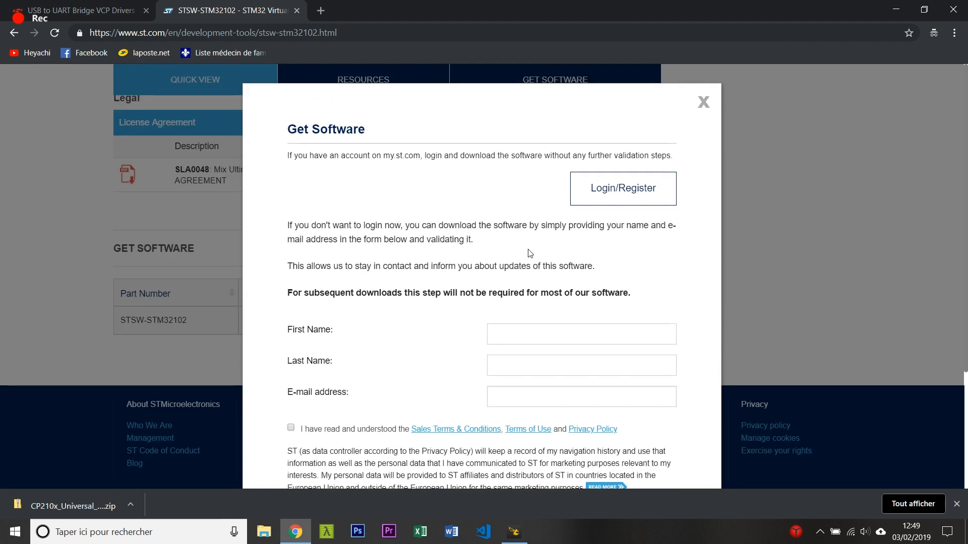
scroll(602, 204, down, 2)
scroll(606, 202, down, 1)
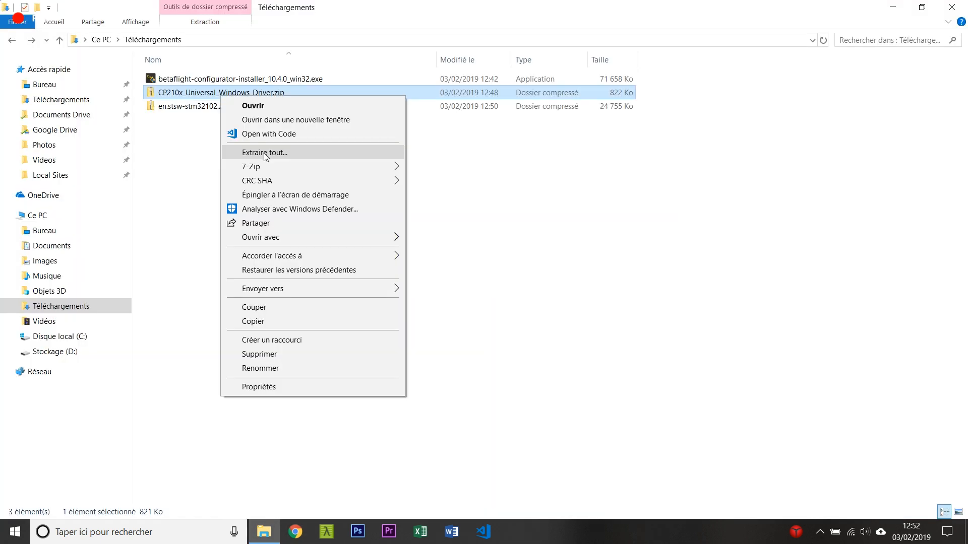
Step: Extract CP210x_Universal_Windows_Driver.zip and en.stsw-stm32102.zip into their default folders in Téléchargements
click(270, 149)
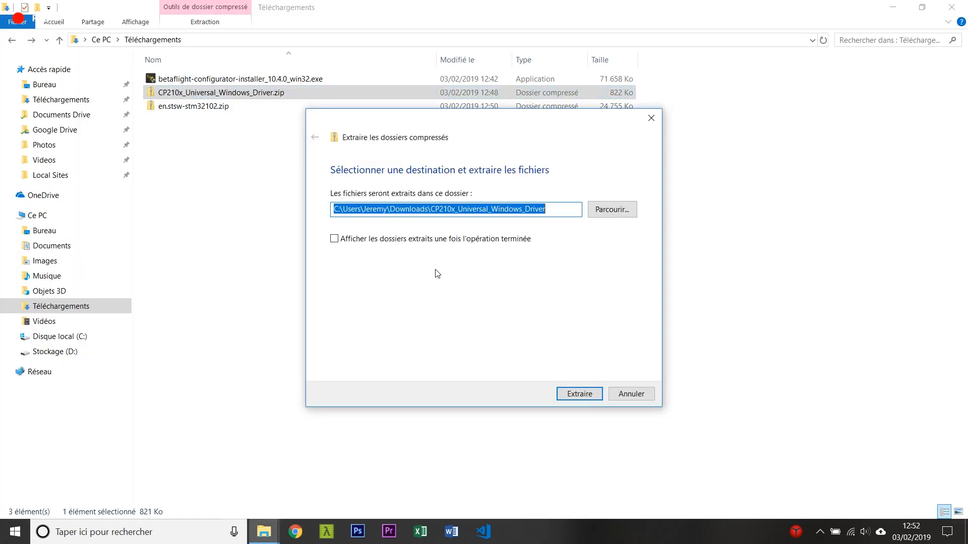
click(581, 399)
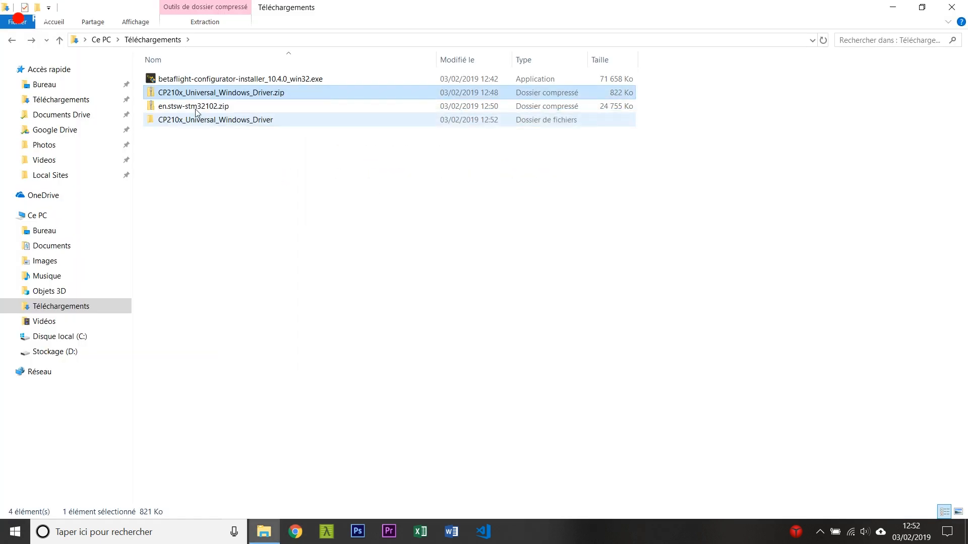
right_click(194, 107)
click(237, 162)
click(591, 395)
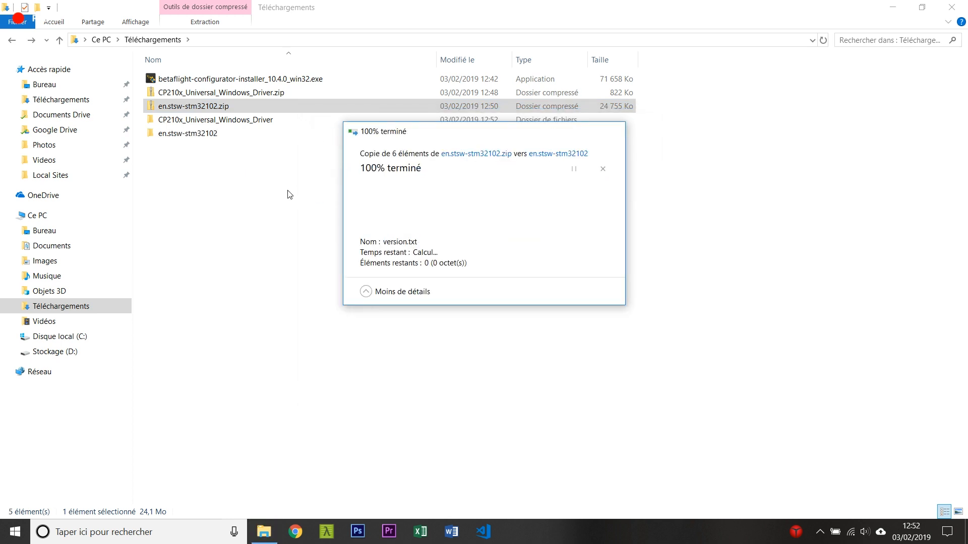
Step: Run CP210xVCPInstaller_x64.exe from the extracted CP210x_Universal_Windows_Driver folder and go through its driver installation wizard
double_click(230, 121)
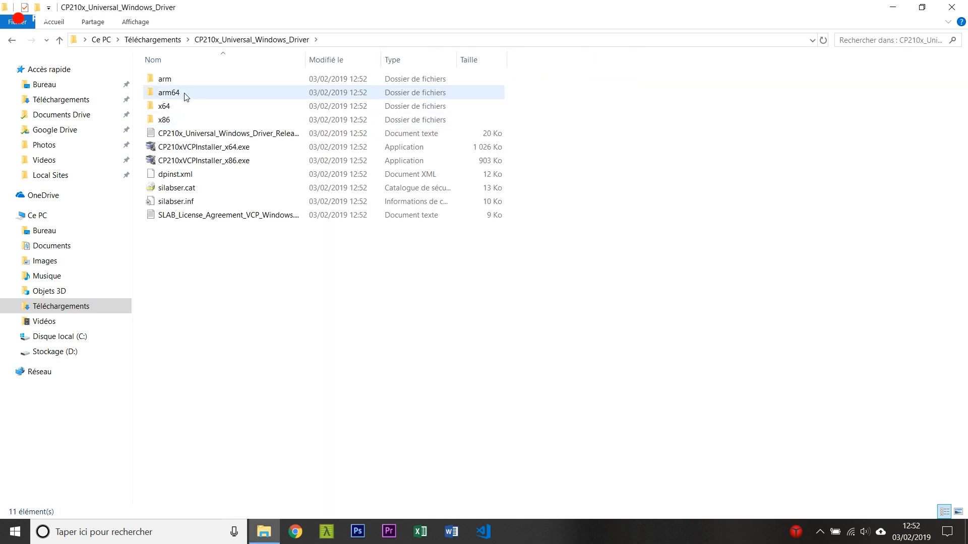
click(229, 147)
right_click(229, 148)
click(247, 168)
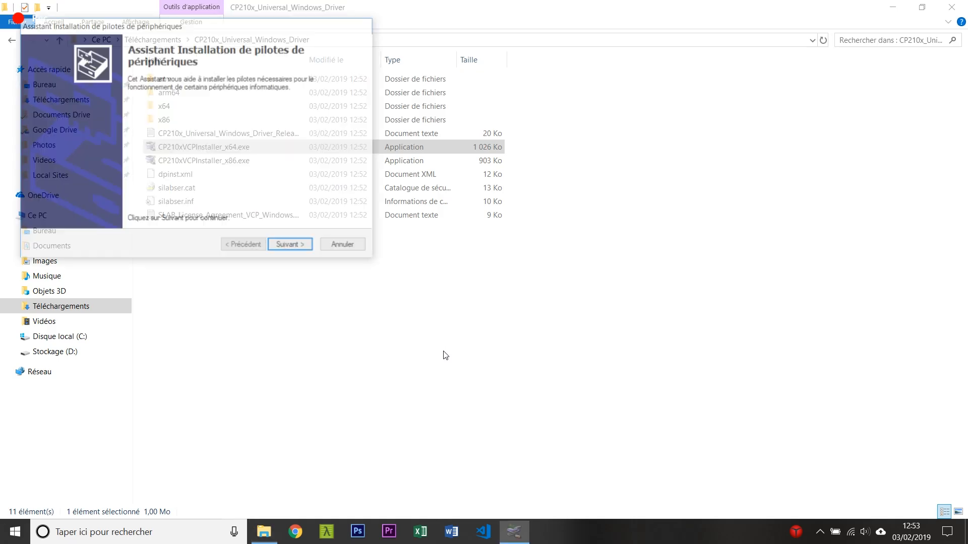
click(299, 245)
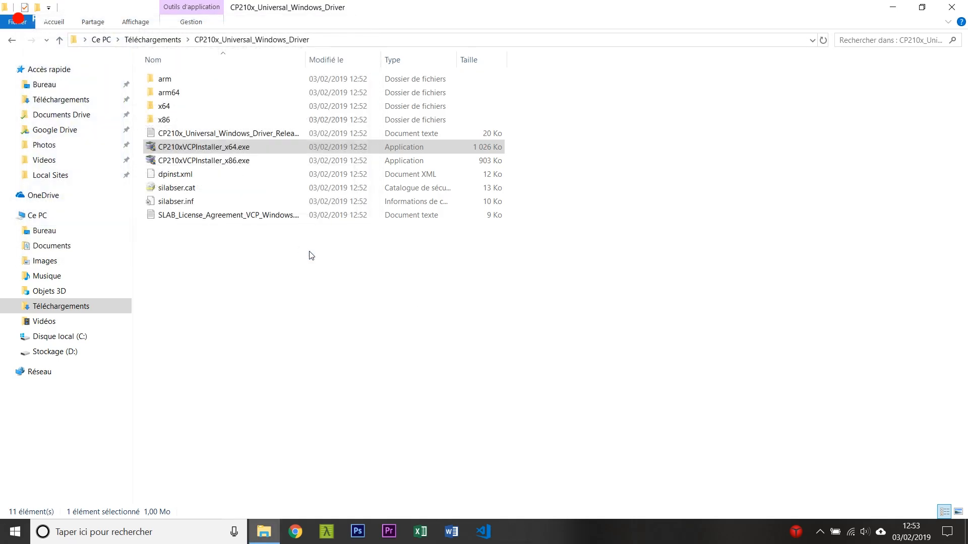
Step: Go back to the downloads and run VCP_V1.5.0_Setup_W8_x64_64bits.exe from the en.stsw-stm32102 folder
click(11, 41)
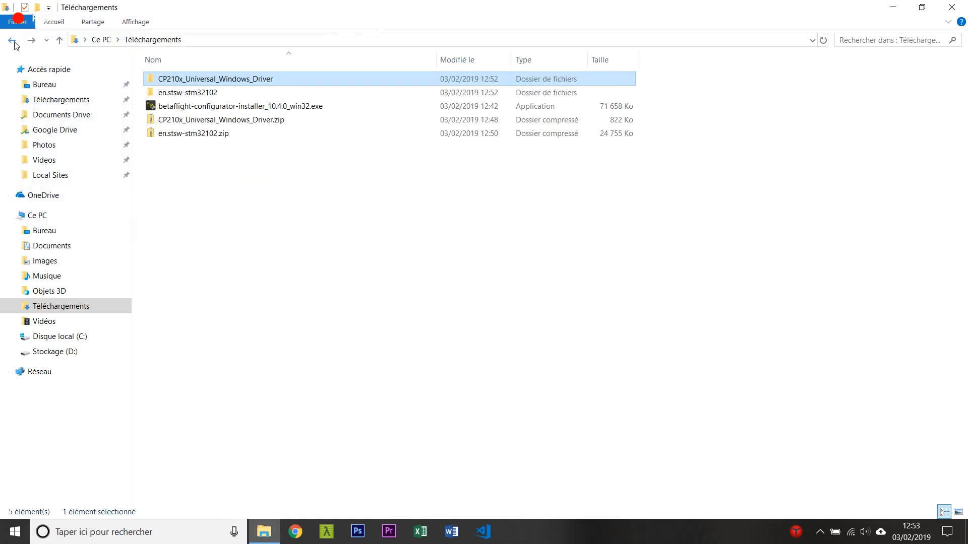
double_click(190, 95)
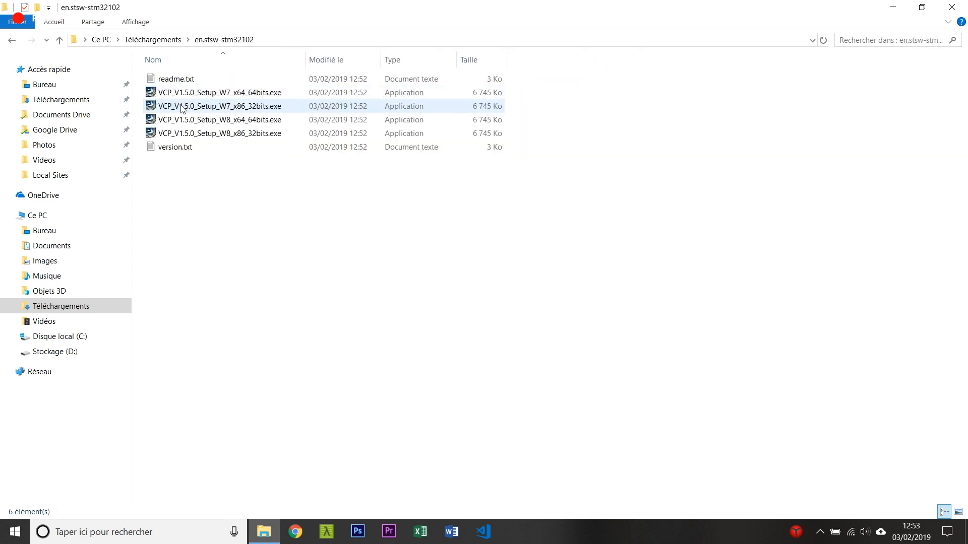
click(260, 120)
right_click(259, 119)
click(305, 145)
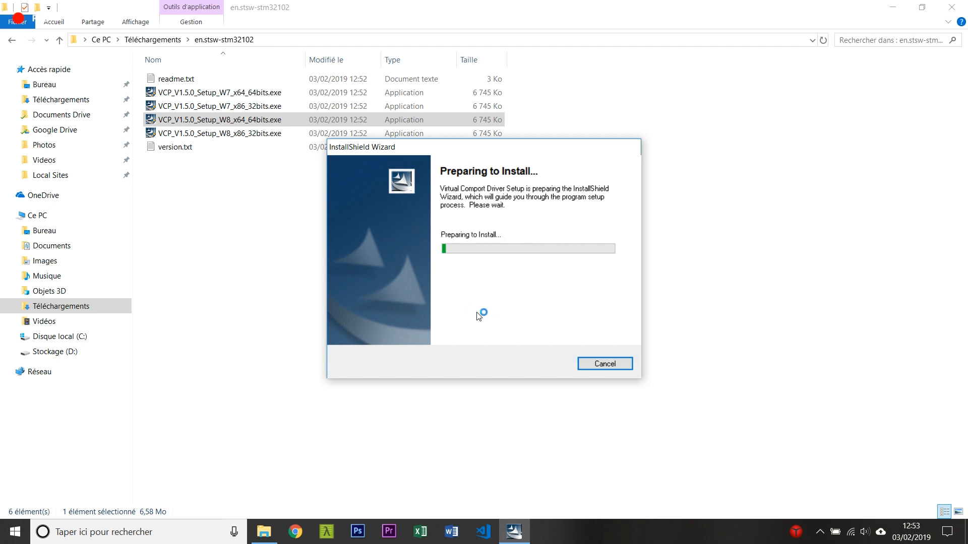
Step: Advance the Virtual Comport Driver setup, fill in the customer information and choose installation for the current user only
click(522, 535)
click(562, 378)
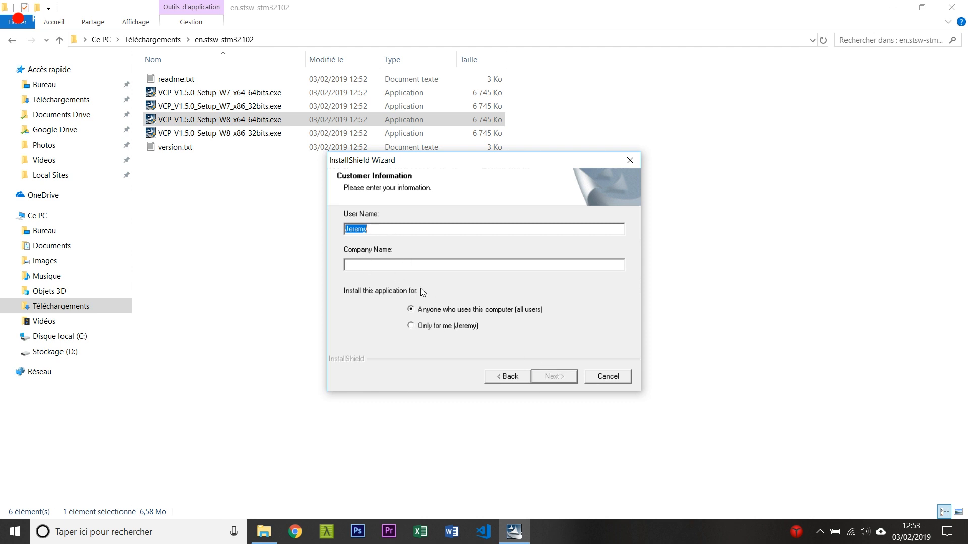
click(428, 325)
text(Jeremy)
click(550, 381)
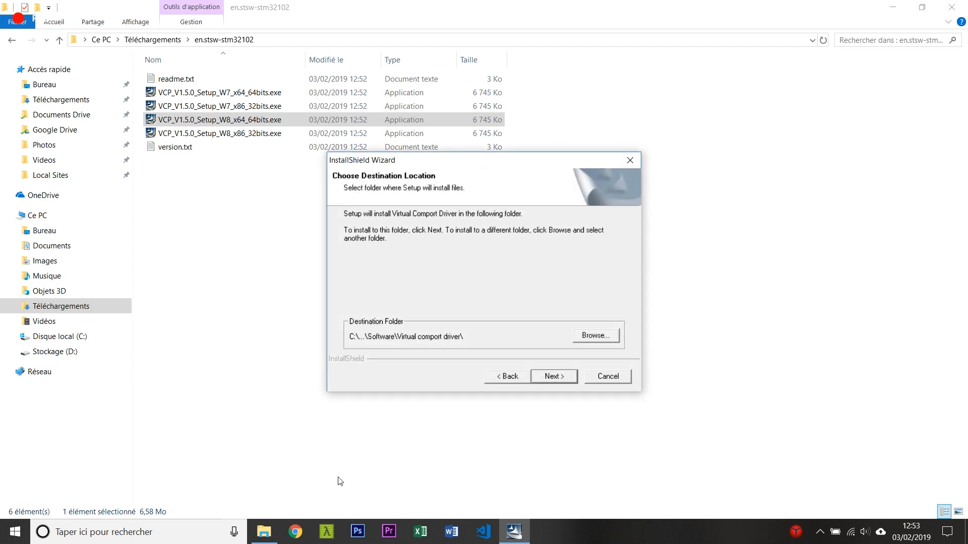
Step: Install the Virtual Comport Driver in the default destination folder, complete the device driver wizard and finish the setup
click(558, 379)
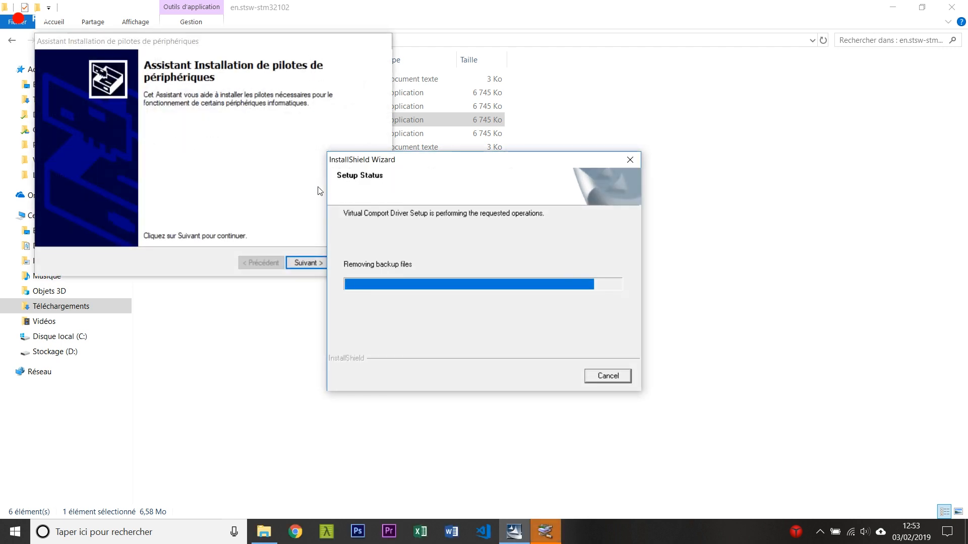
click(270, 188)
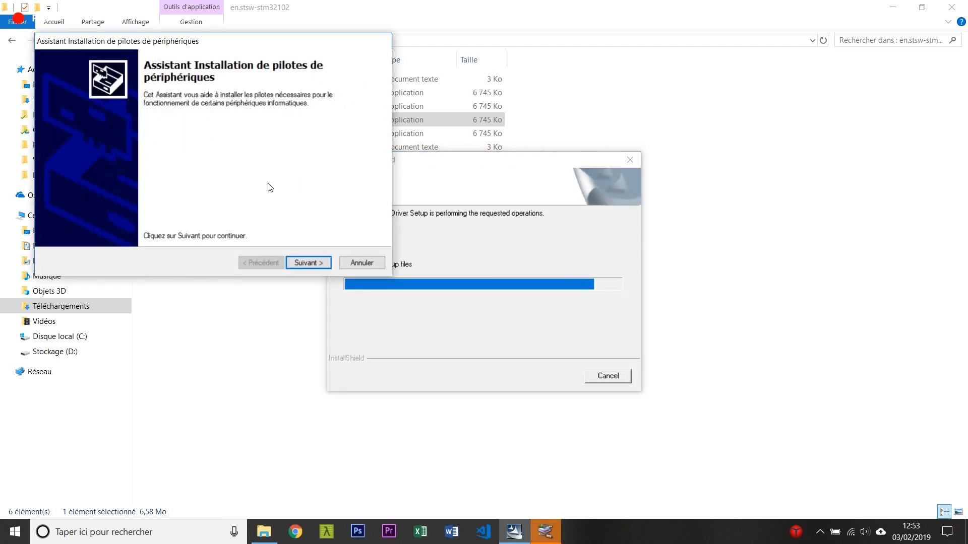
click(305, 255)
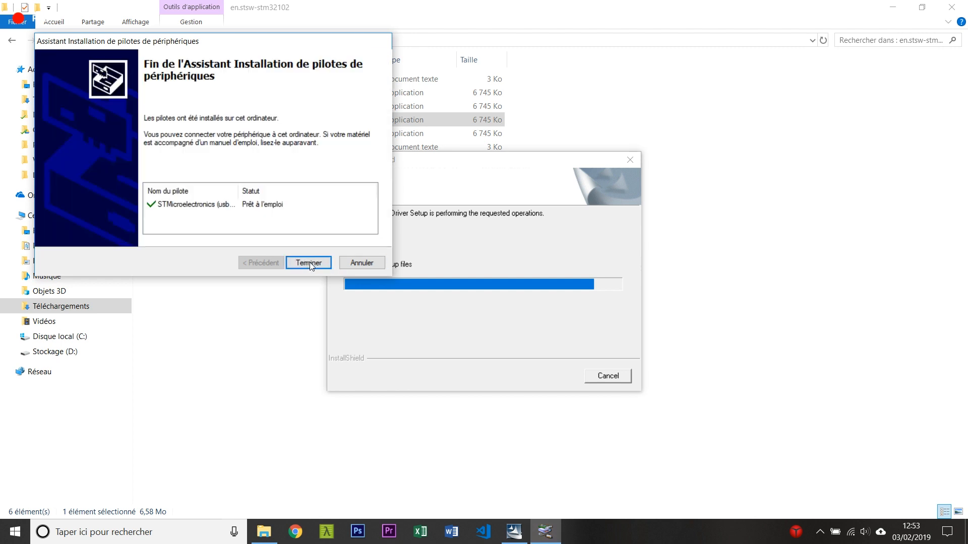
click(309, 262)
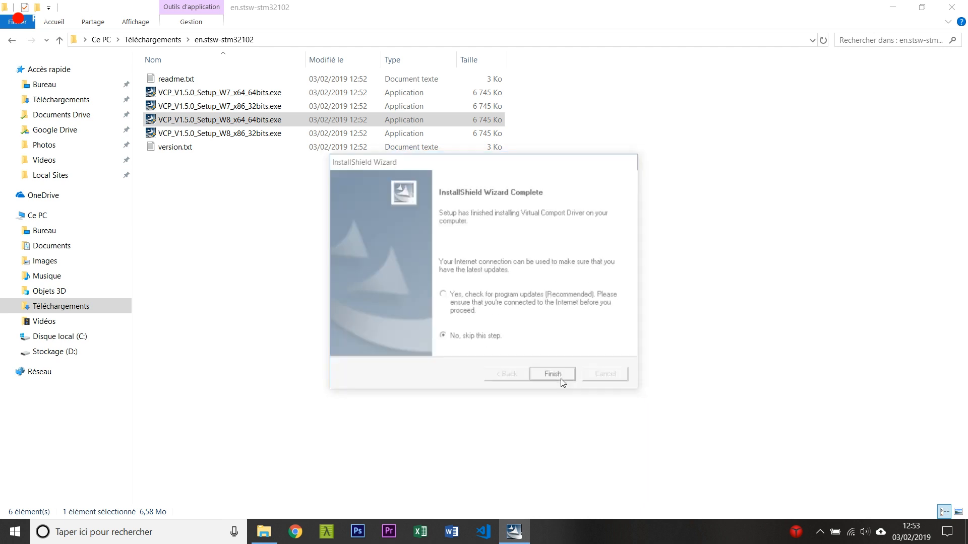
click(561, 381)
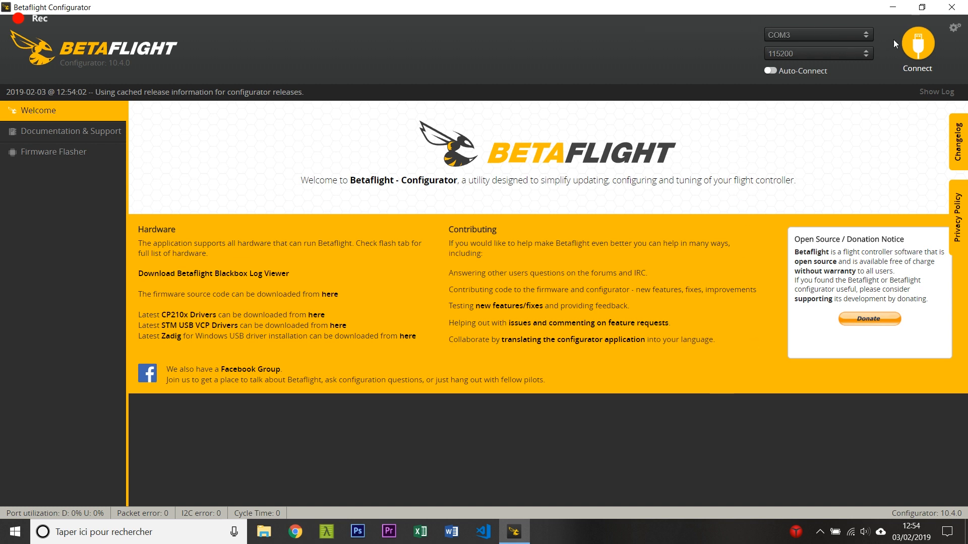
Step: Test the connection to the flight controller on COM3 at 115200 in Betaflight Configurator, and disconnect it
click(917, 43)
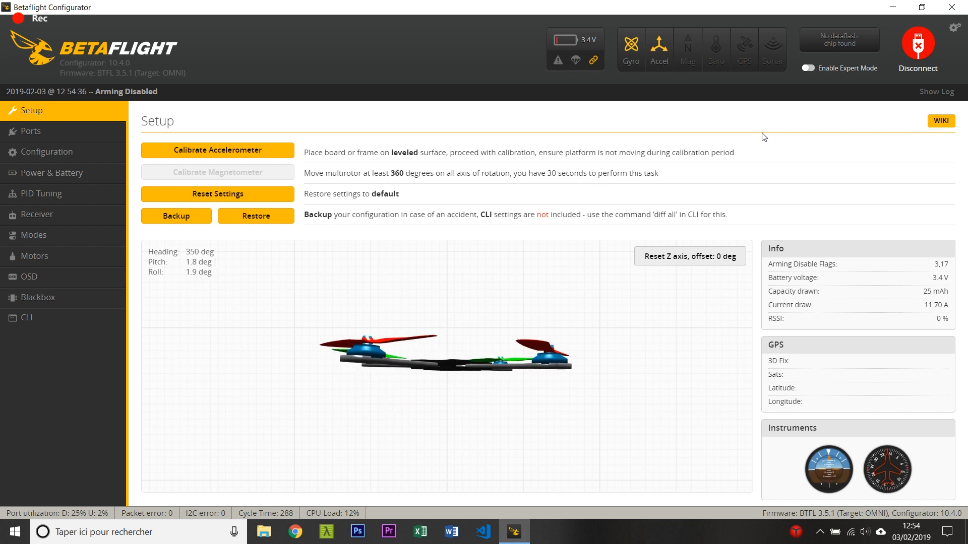
click(919, 48)
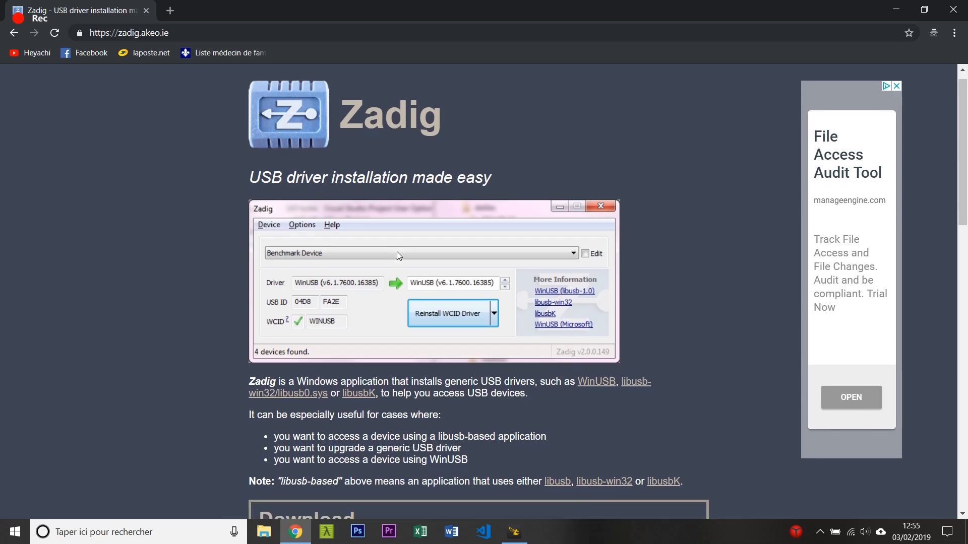
Step: Download Zadig 2.4 from the zadig.akeo.ie page
scroll(404, 237, down, 3)
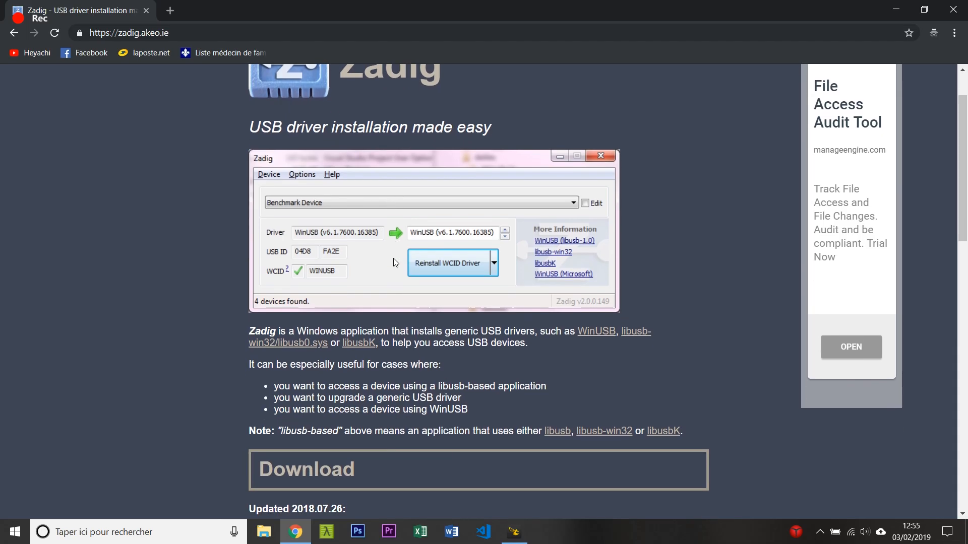
scroll(487, 284, down, 3)
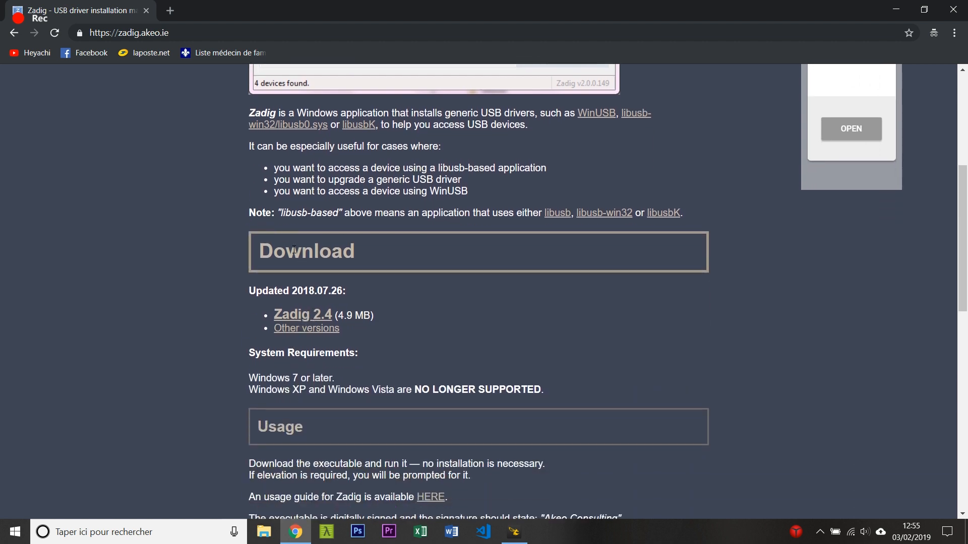
click(295, 316)
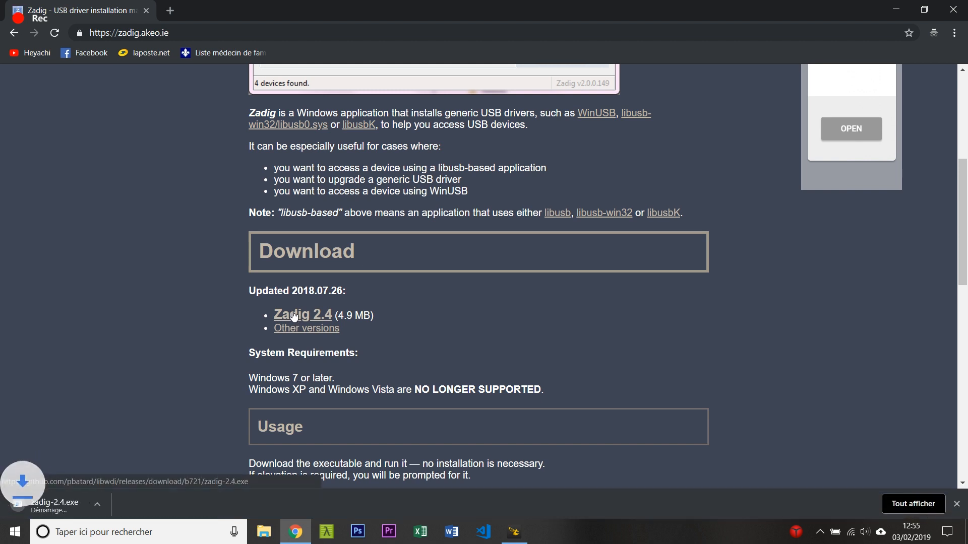
Step: Run zadig-2.4.exe from the Téléchargements folder and allow it to start
click(264, 532)
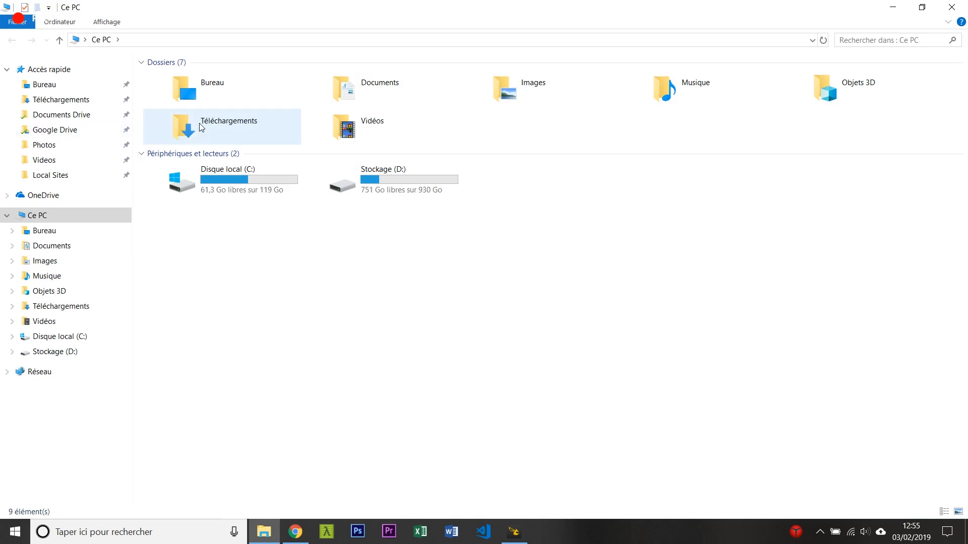
double_click(196, 126)
right_click(177, 151)
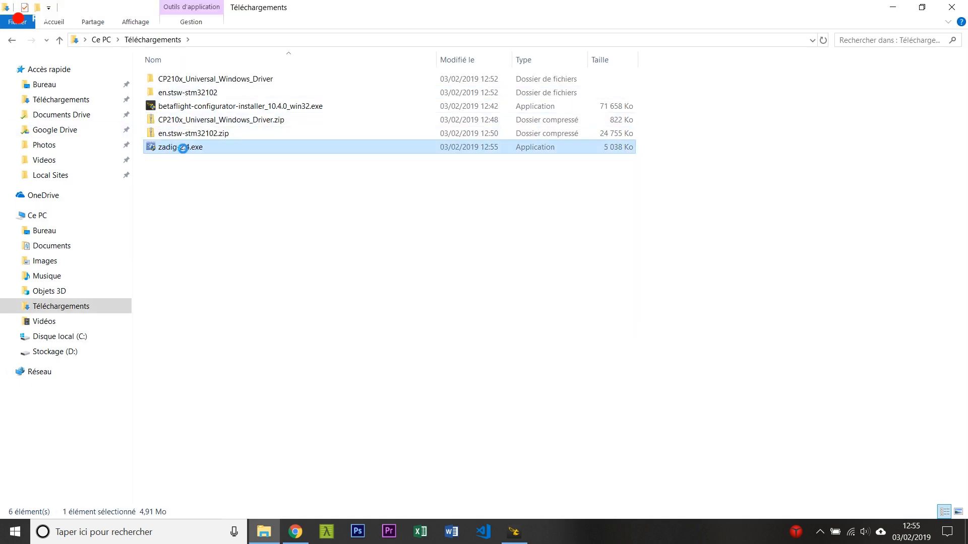
click(234, 176)
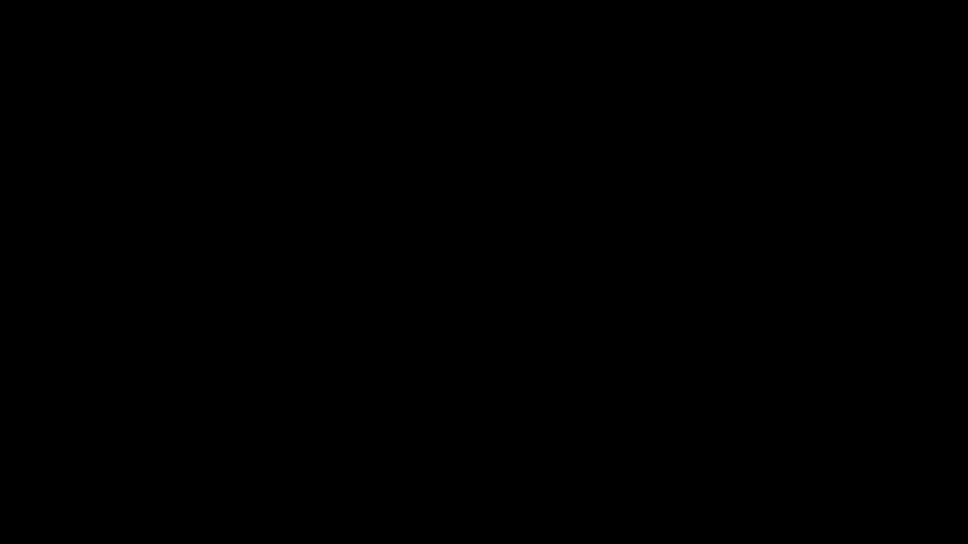
click(424, 346)
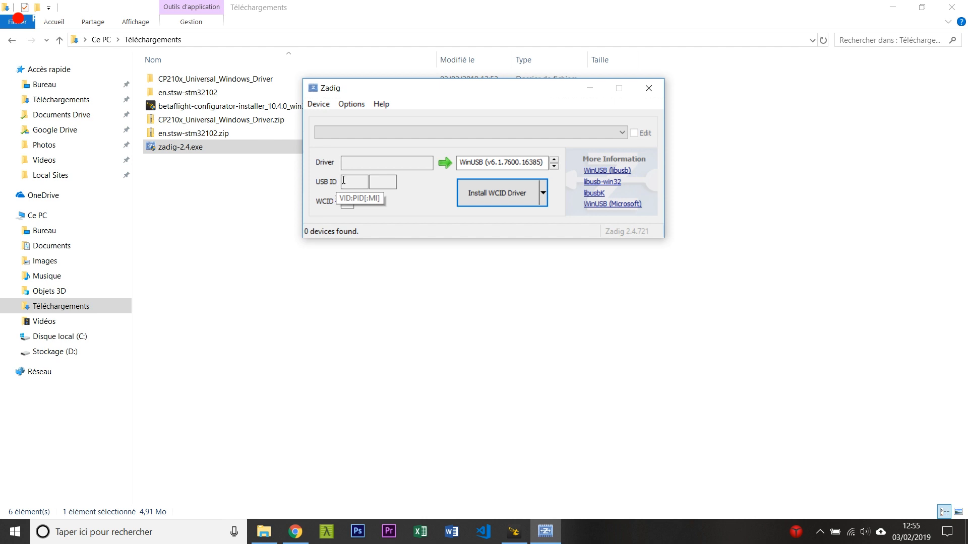
Step: Make Zadig list all devices and select STM32 Virtual COM Port
click(351, 103)
click(373, 117)
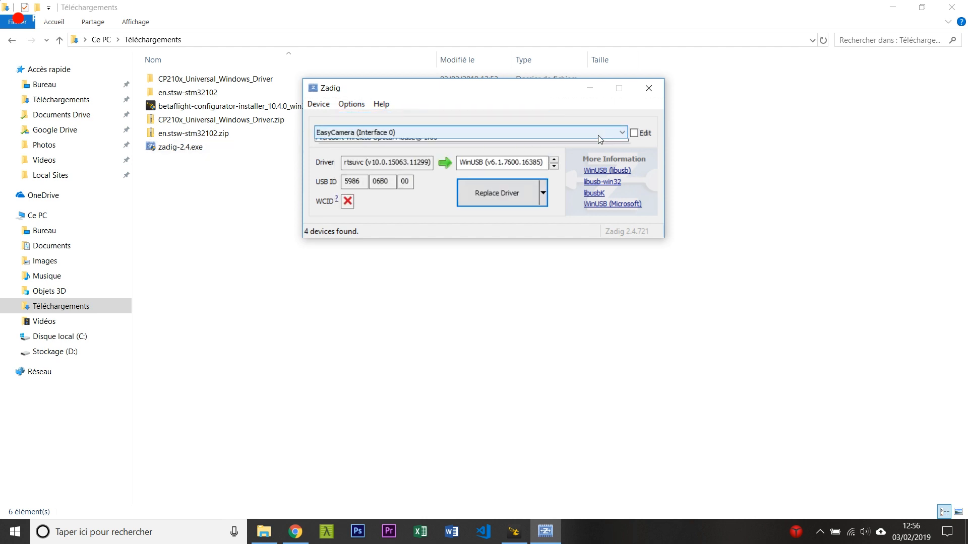
click(599, 134)
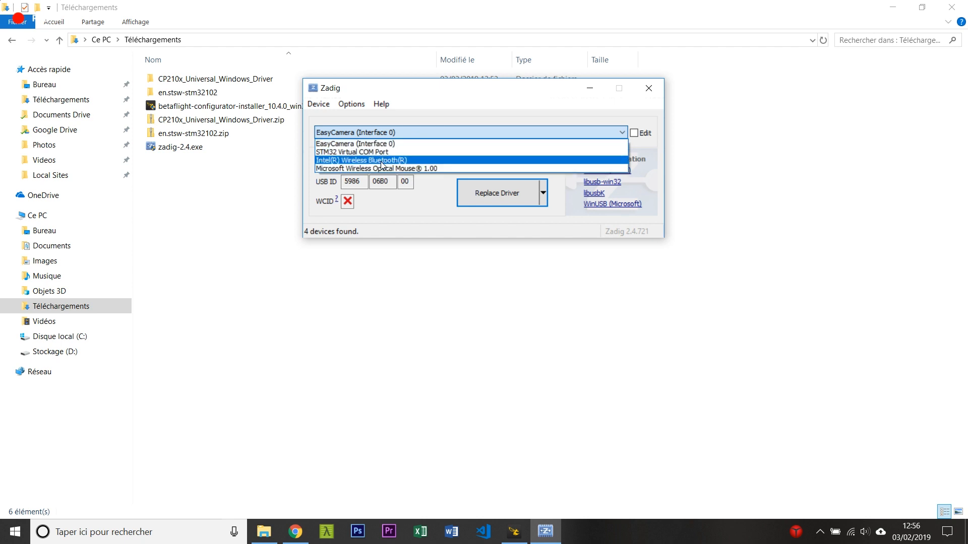
click(352, 152)
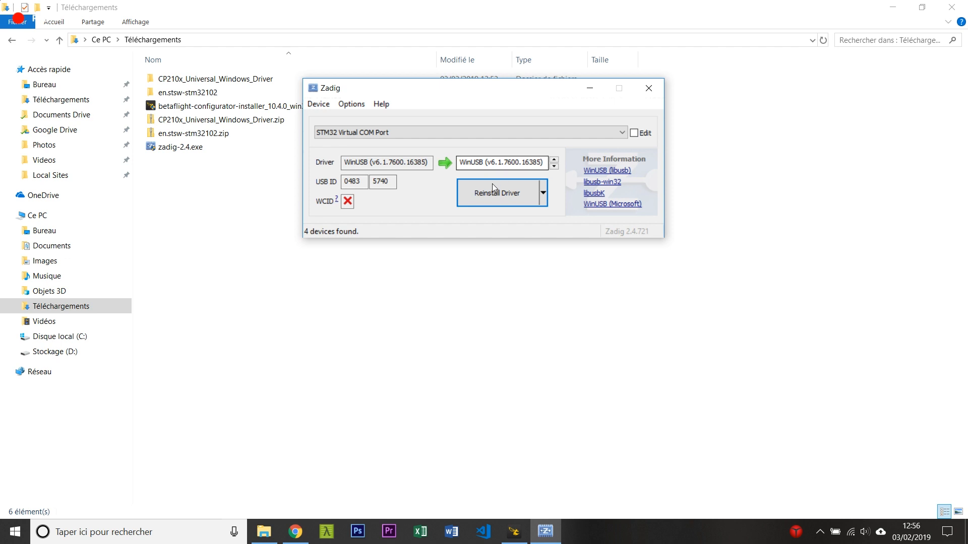
Step: Reinstall the WinUSB (v6.1.7600.16385) driver for the STM32 Virtual COM Port and close Zadig
click(516, 200)
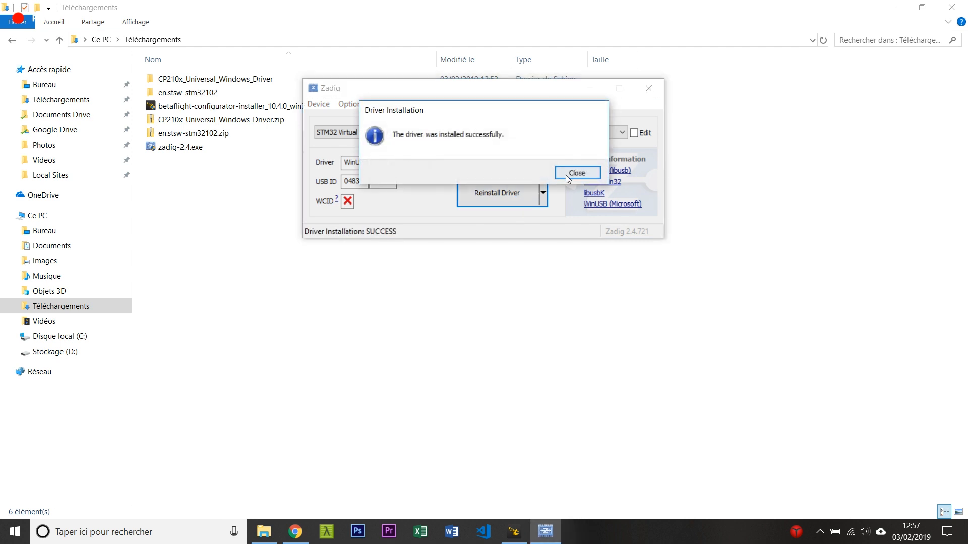
click(566, 174)
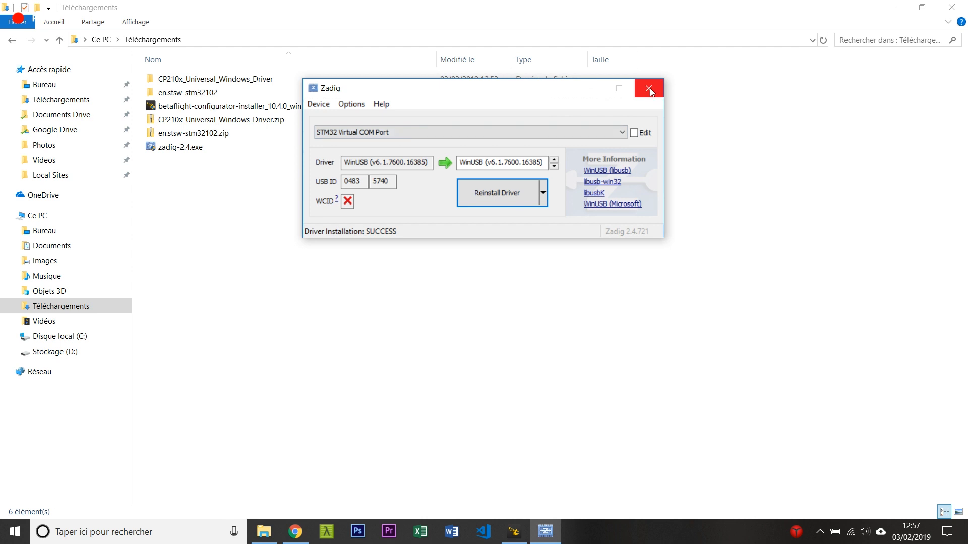
click(649, 87)
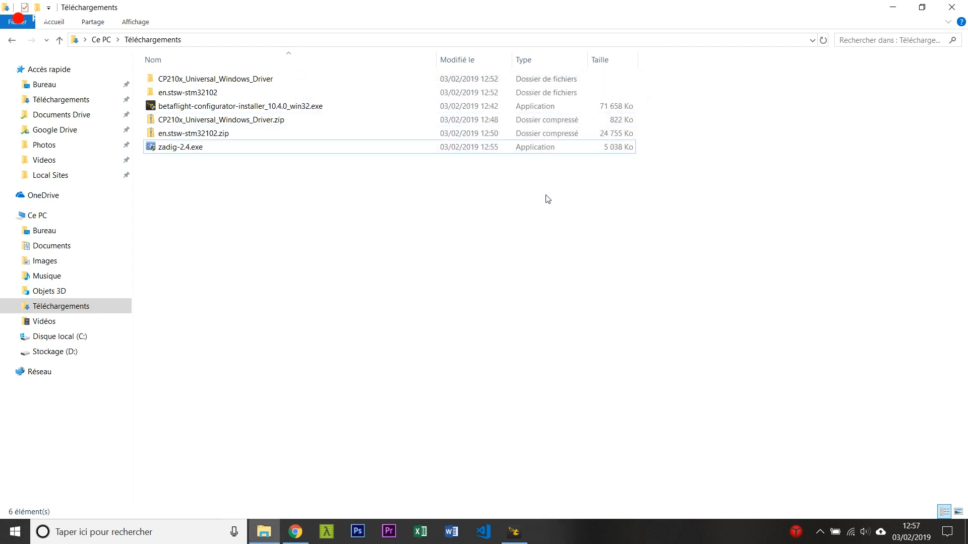
Step: Close the downloads folder and the Zadig web page, and open the port choices in Betaflight Configurator
click(951, 7)
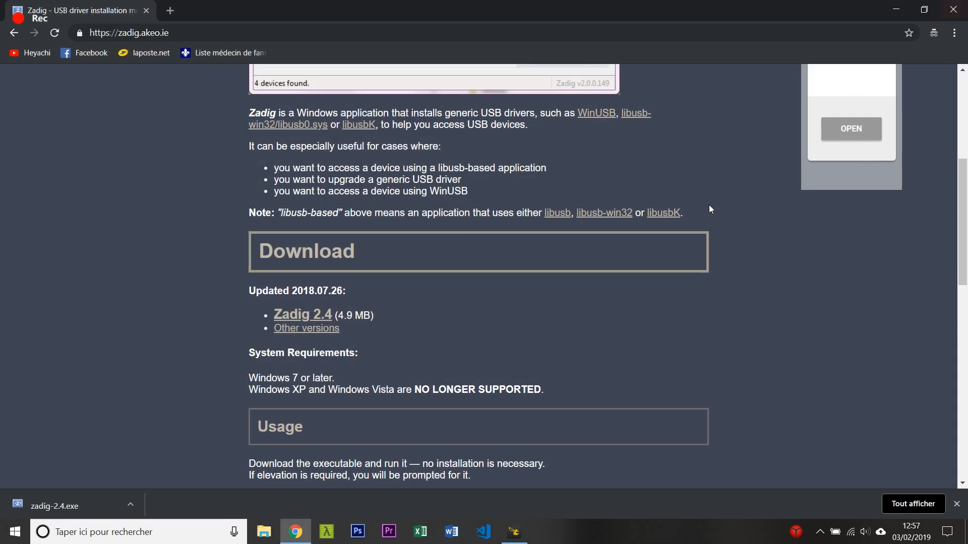
click(954, 9)
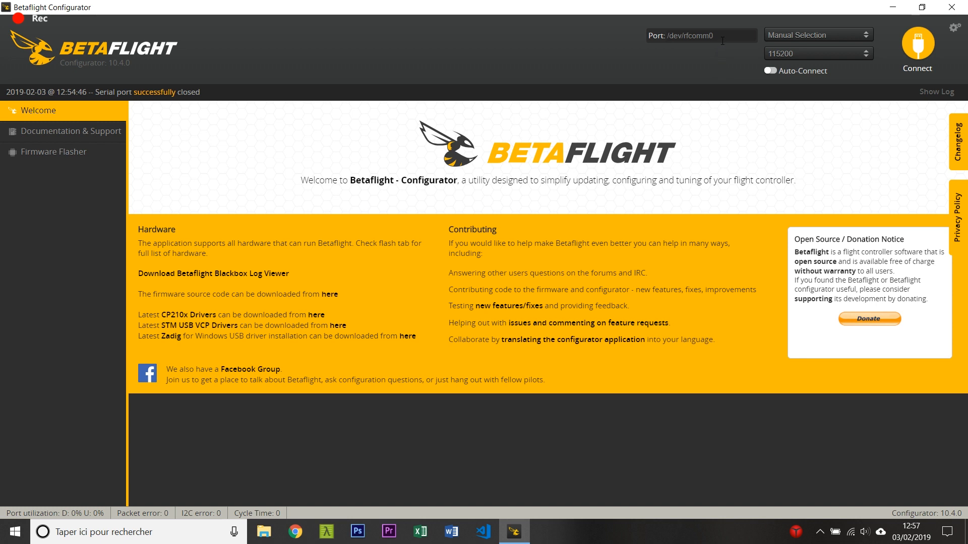
click(796, 34)
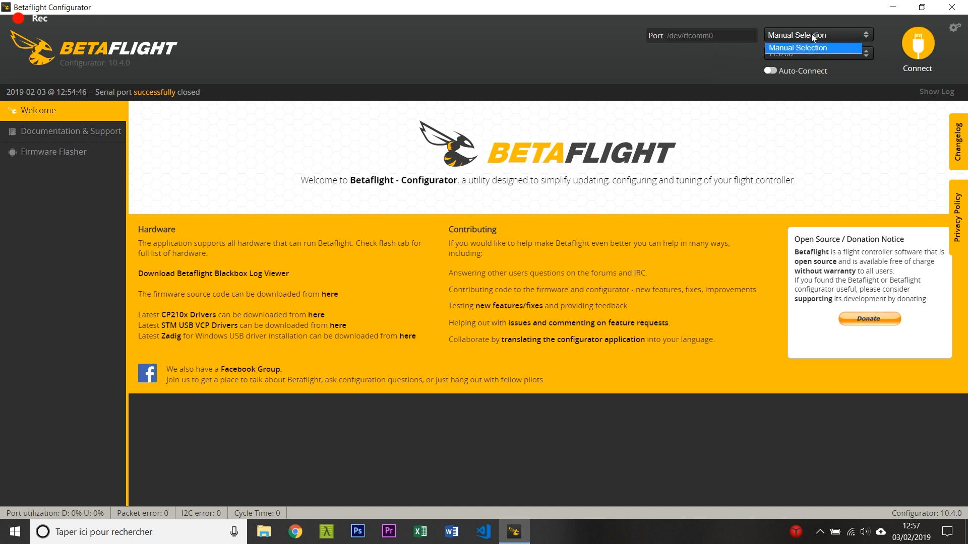